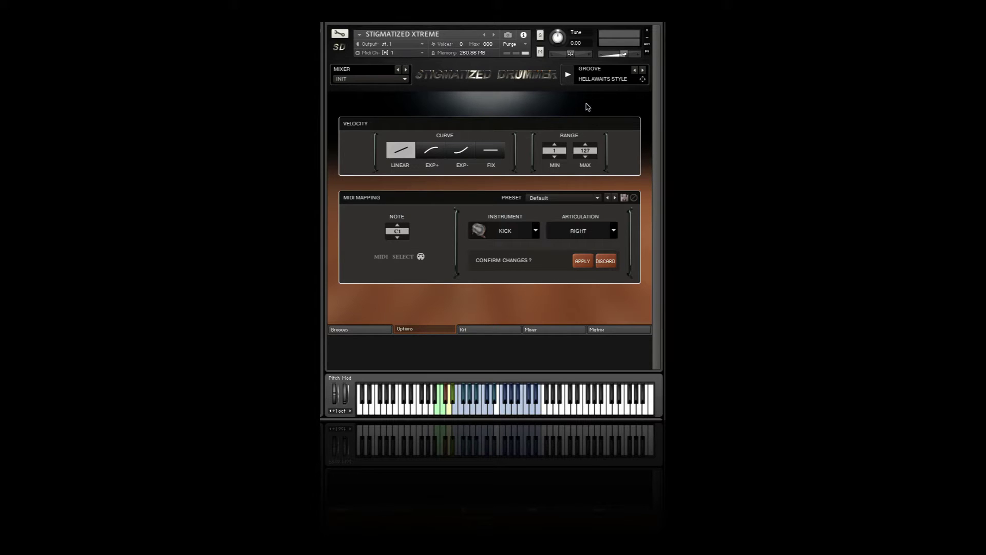
Look through the Grooves, Kit and Mixer pages of the drum instrument
{"action": "left_click", "coordinate": [381, 331]}
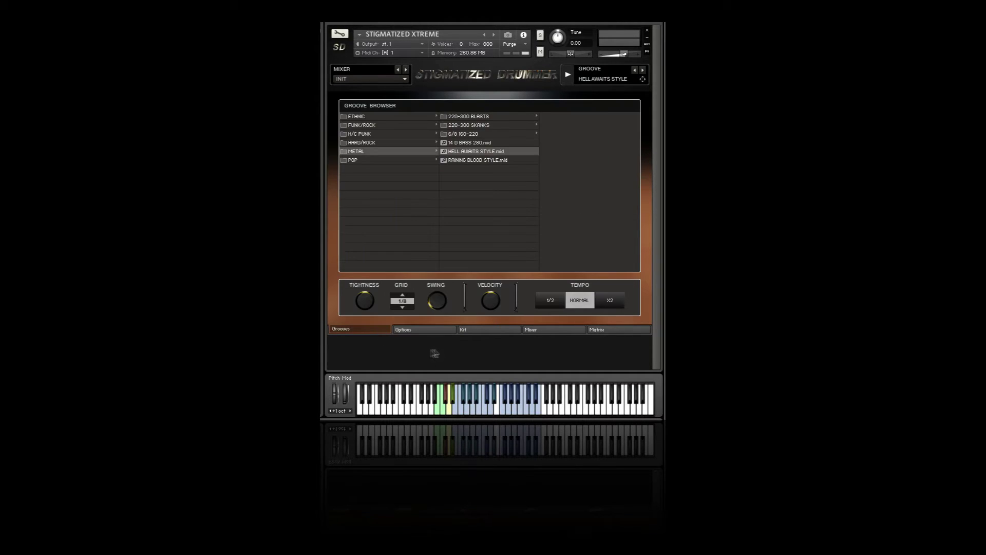
{"action": "left_click", "coordinate": [446, 330]}
{"action": "left_click", "coordinate": [466, 331]}
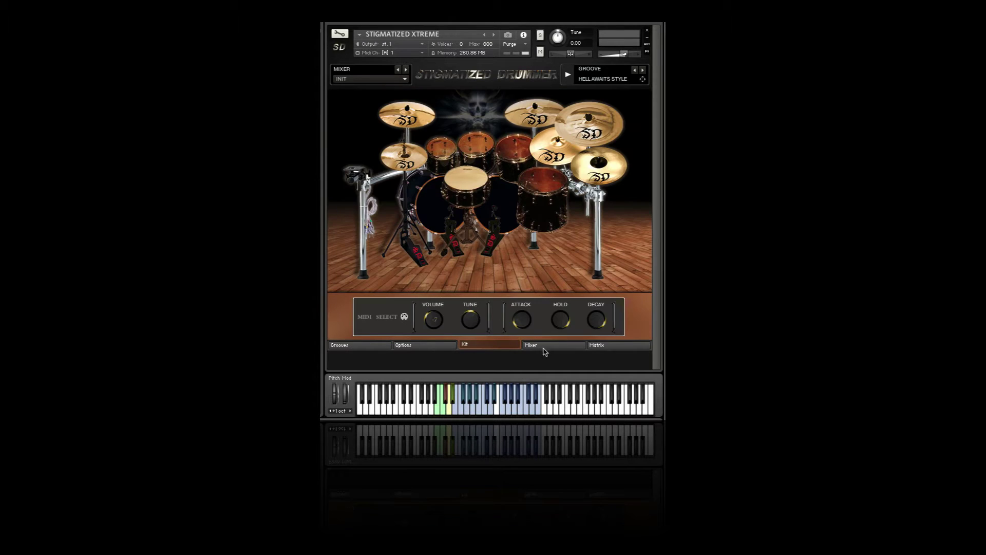
{"action": "left_click", "coordinate": [543, 347]}
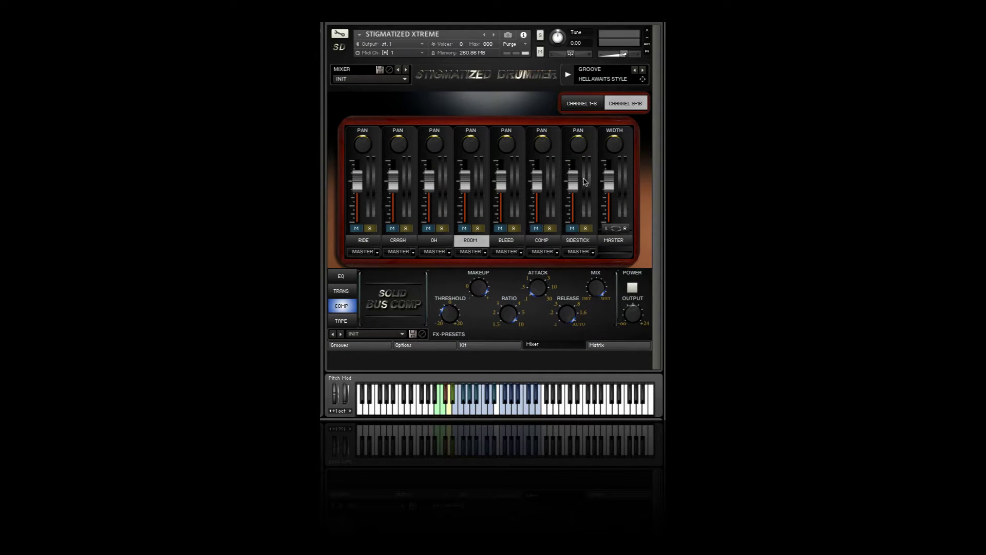
Play the Hell Awaits Style groove with the OH mixer channel muted, and return to the Options page
{"action": "left_click", "coordinate": [567, 75]}
{"action": "left_click", "coordinate": [429, 228]}
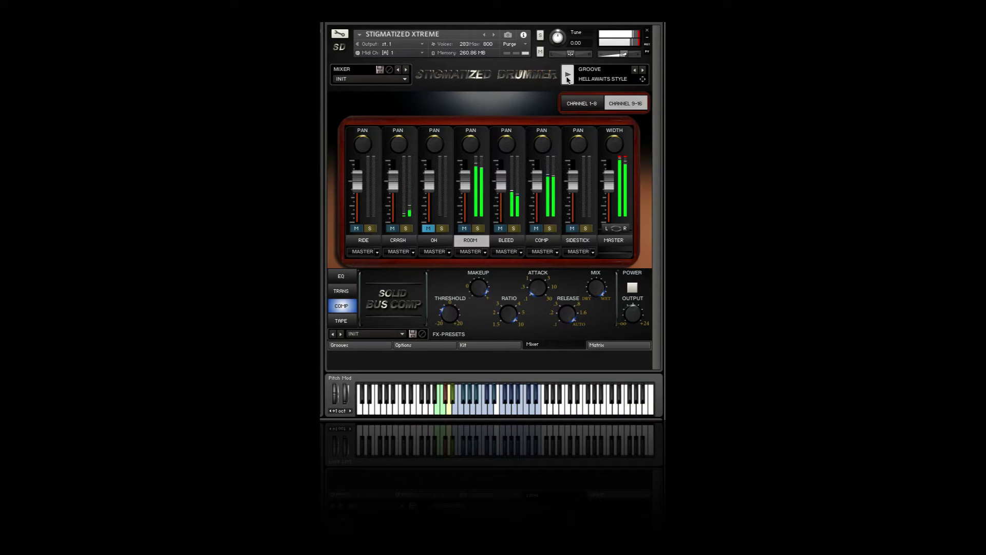
{"action": "left_click", "coordinate": [425, 348]}
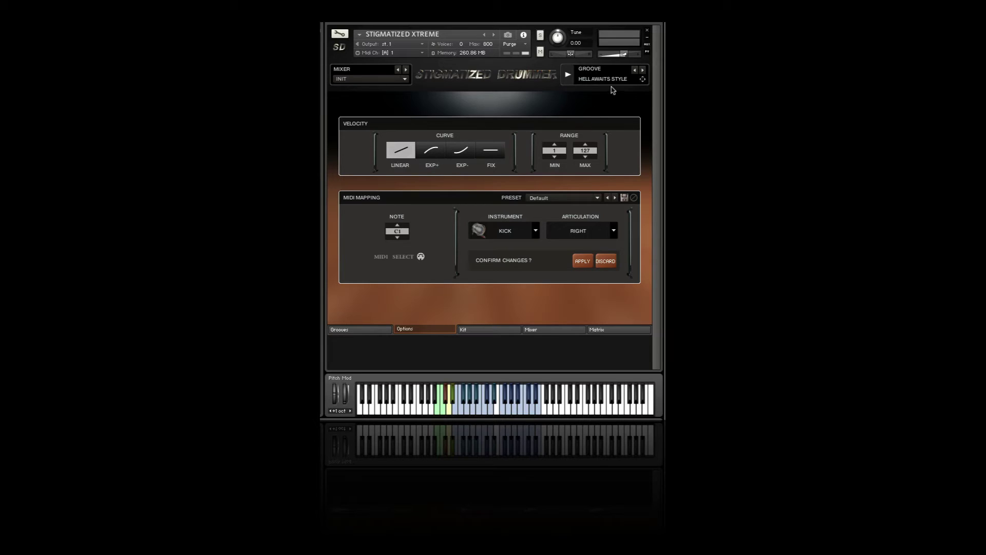
Play the groove and audition the EXP+, EXP- and FIX velocity curves
{"action": "left_click", "coordinate": [568, 75]}
{"action": "left_click", "coordinate": [568, 76]}
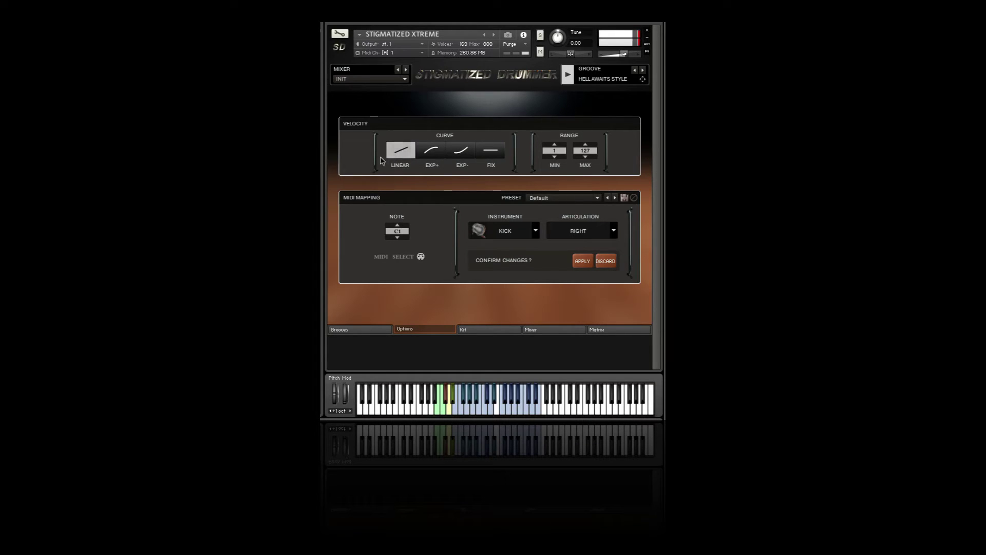
{"action": "left_click", "coordinate": [434, 152]}
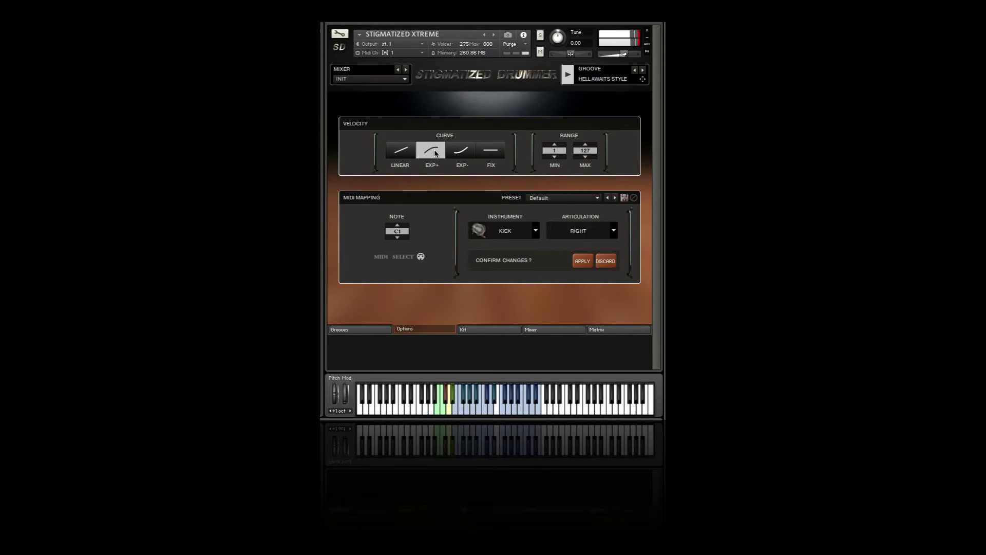
{"action": "left_click", "coordinate": [463, 152]}
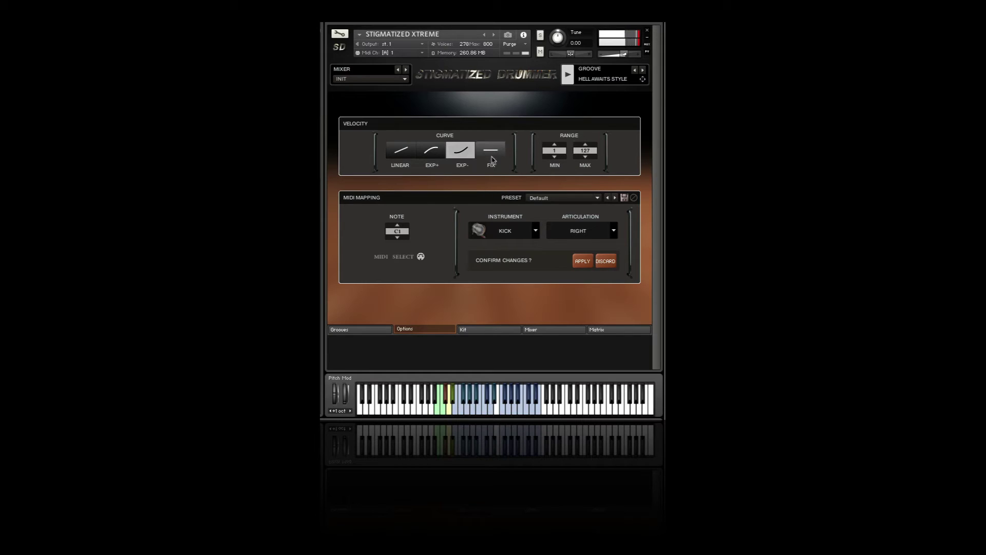
{"action": "left_click_drag", "start_coordinate": [586, 150], "coordinate": [586, 152]}
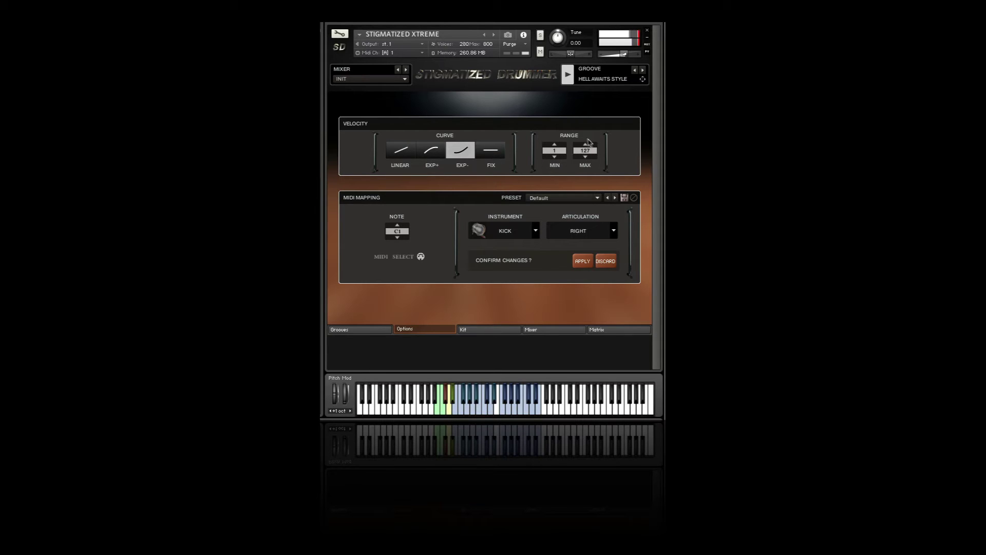
{"action": "left_click", "coordinate": [491, 150]}
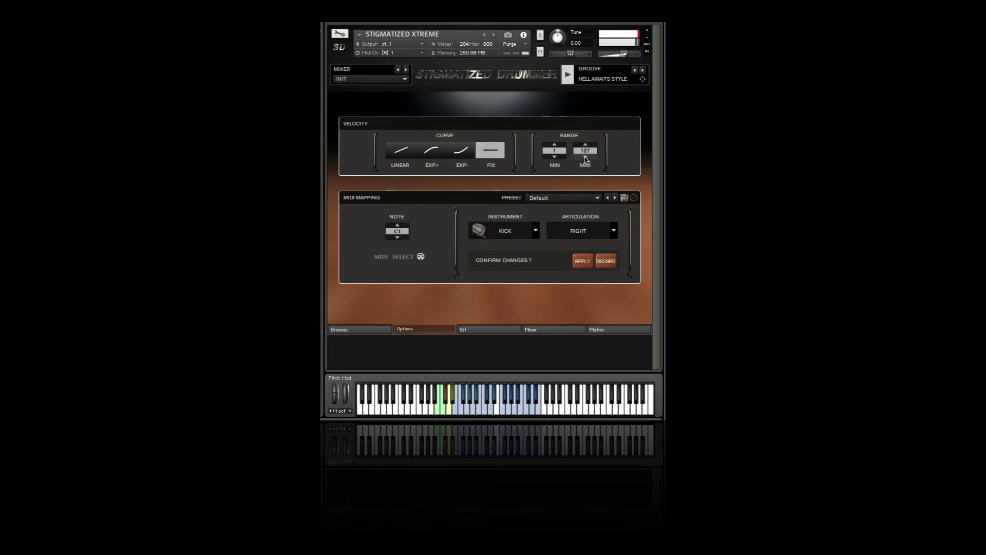
Try lowering the maximum velocity with the FIX curve, and switch the velocity curve back to LINEAR
{"action": "left_click", "coordinate": [585, 157]}
{"action": "left_click", "coordinate": [585, 156]}
{"action": "left_click", "coordinate": [585, 157]}
{"action": "left_click", "coordinate": [585, 157]}
{"action": "left_click", "coordinate": [400, 150]}
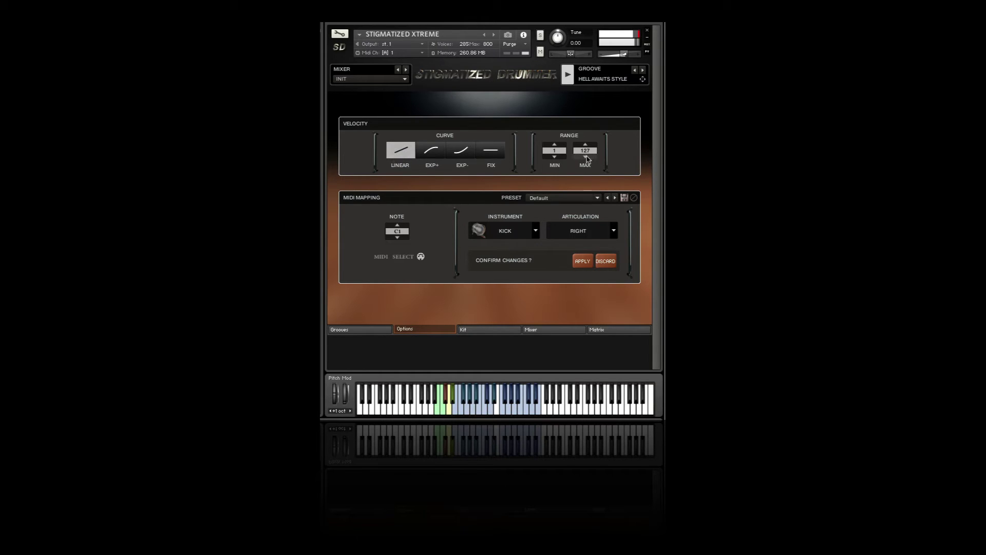
Lower the maximum of the velocity range to 121 and stop the groove
{"action": "left_click", "coordinate": [586, 157]}
{"action": "left_click", "coordinate": [586, 157]}
{"action": "left_click", "coordinate": [585, 157]}
{"action": "left_click", "coordinate": [586, 158]}
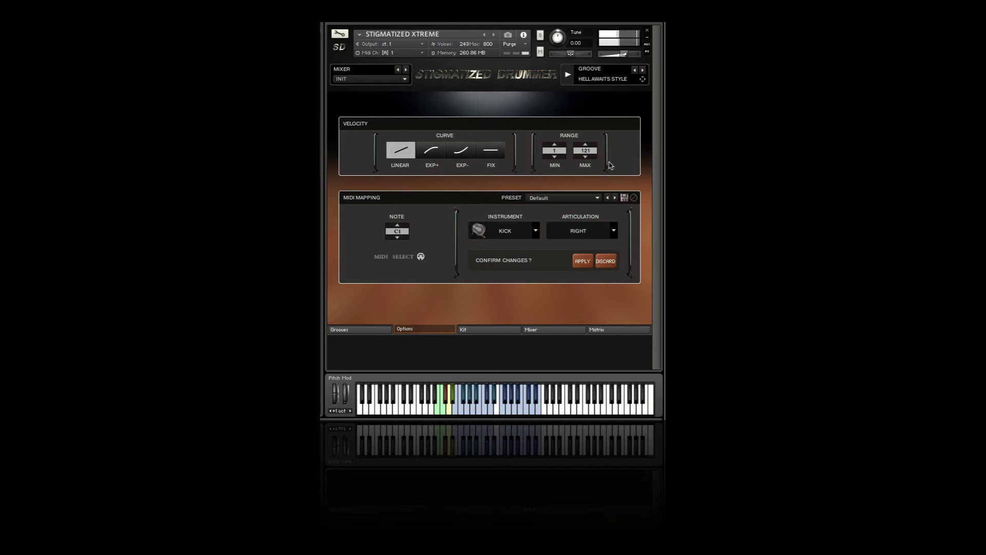
{"action": "left_click_drag", "start_coordinate": [488, 130], "coordinate": [544, 83]}
Look through the available MIDI mapping presets without changing the Default one
{"action": "left_click", "coordinate": [597, 198]}
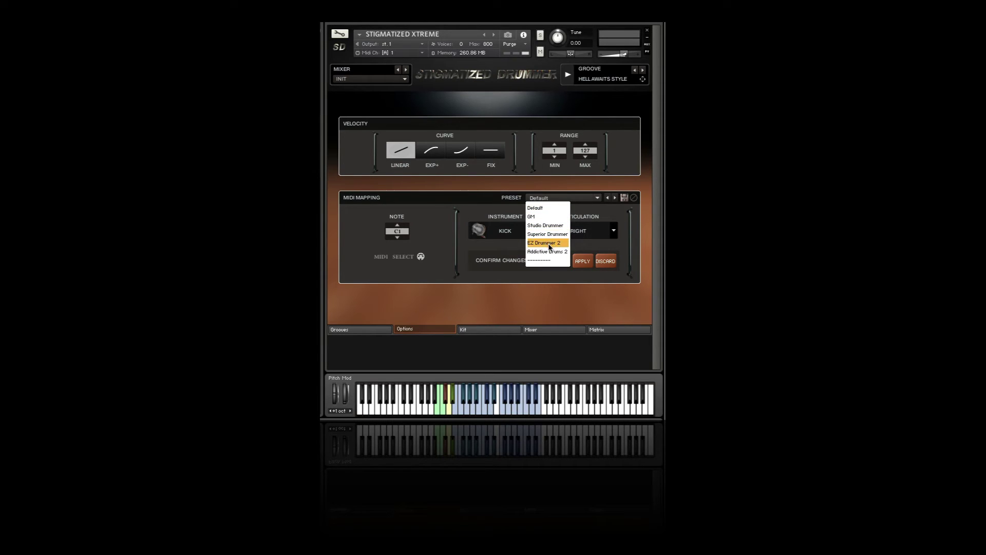
{"action": "left_click", "coordinate": [483, 202]}
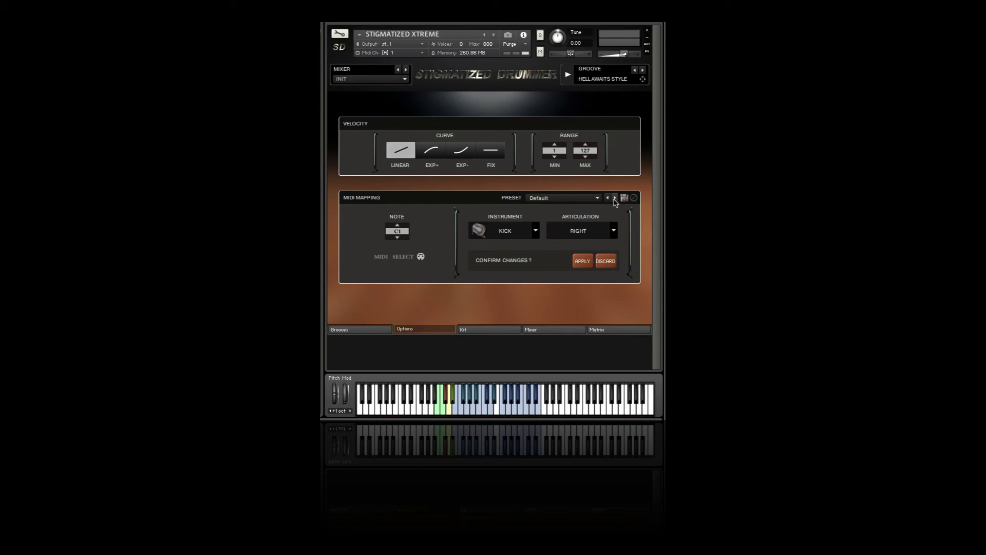
{"action": "left_click", "coordinate": [598, 199]}
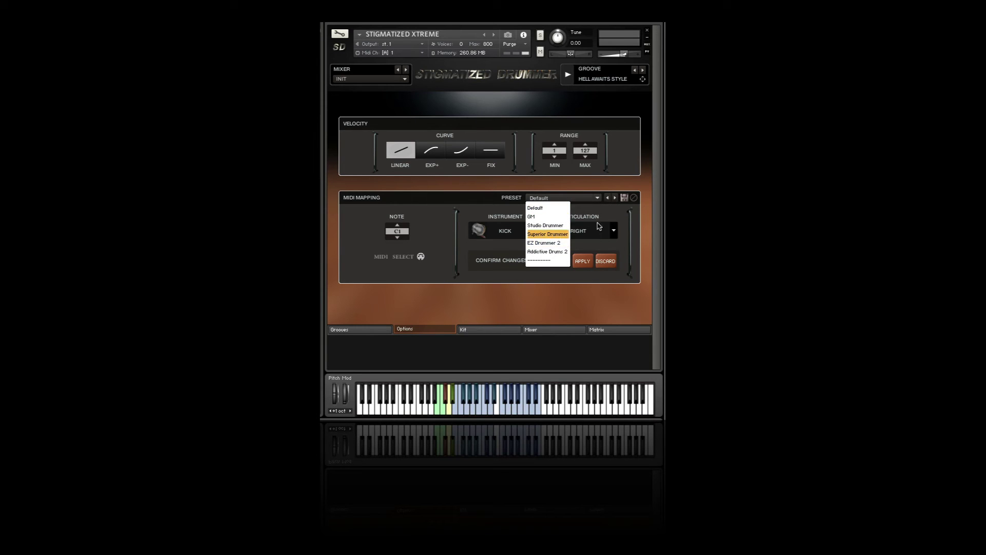
{"action": "left_click", "coordinate": [604, 216]}
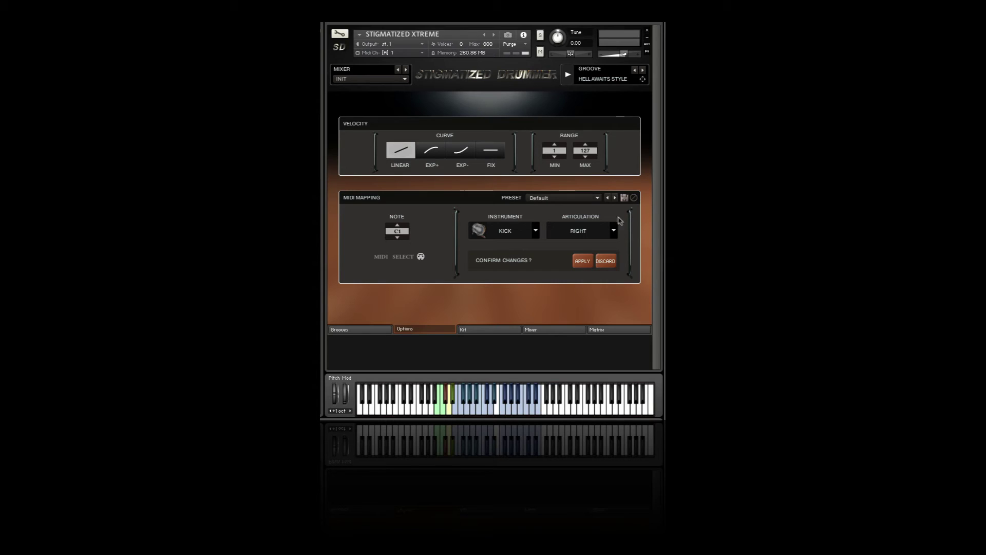
Choose RIDE as the instrument for note C1 and look through its articulations
{"action": "left_click", "coordinate": [536, 232]}
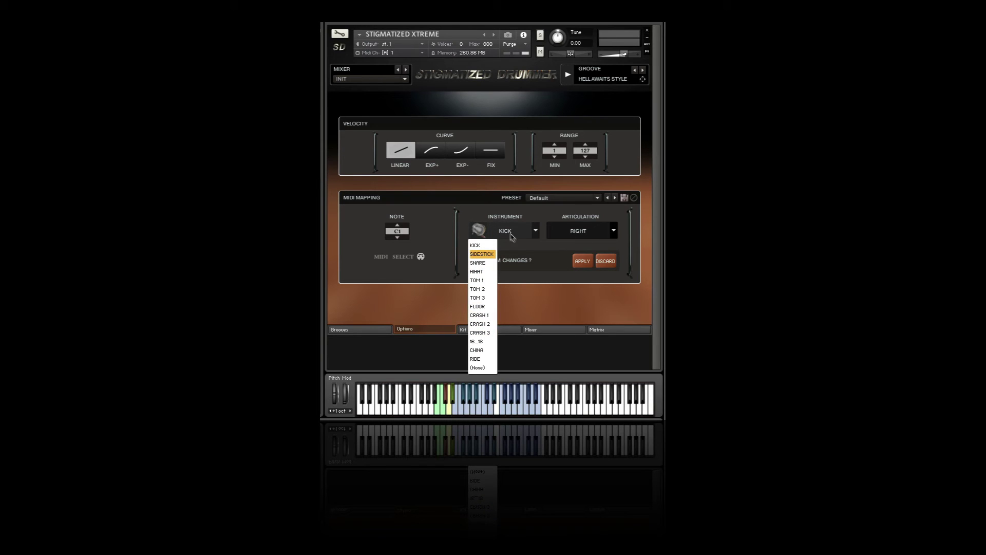
{"action": "left_click", "coordinate": [539, 253]}
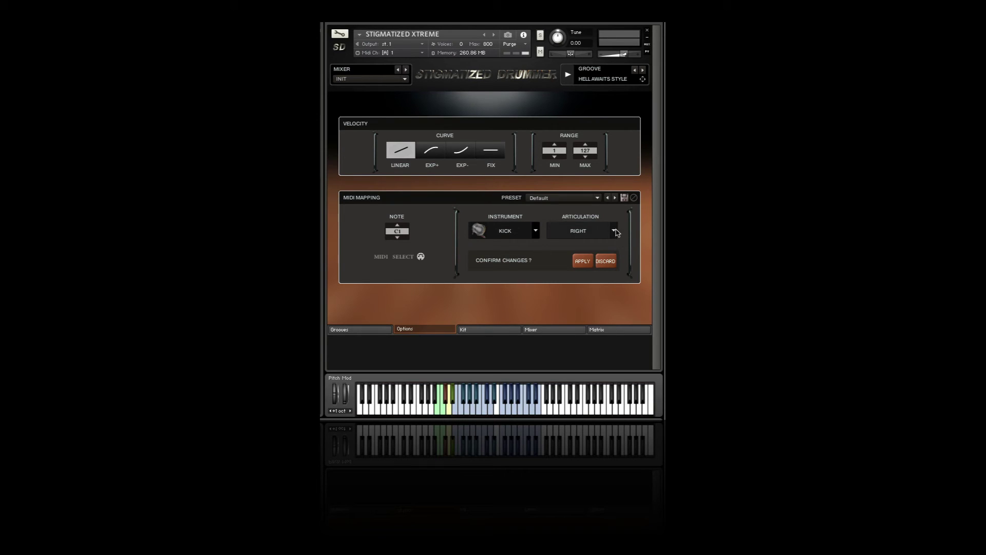
{"action": "left_click", "coordinate": [536, 231]}
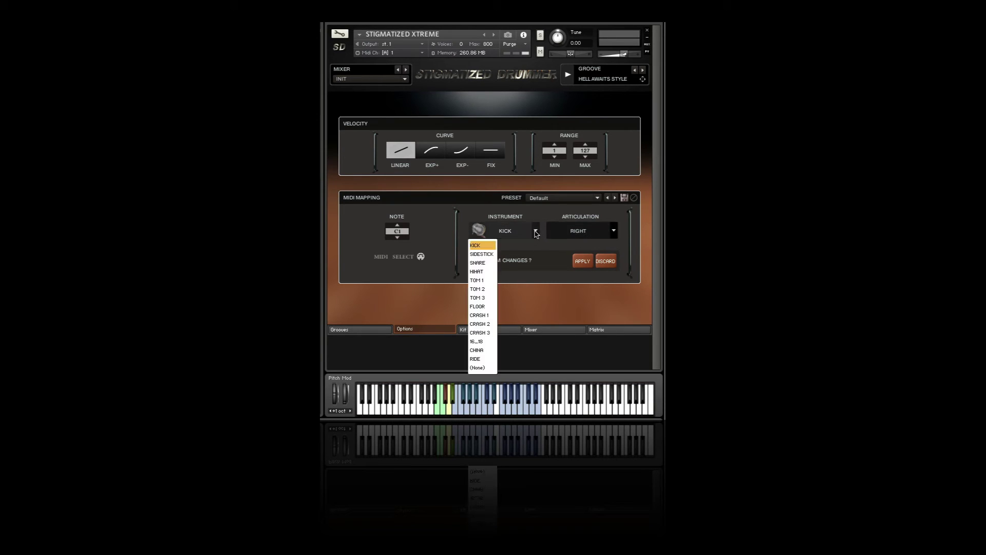
{"action": "left_click", "coordinate": [483, 359]}
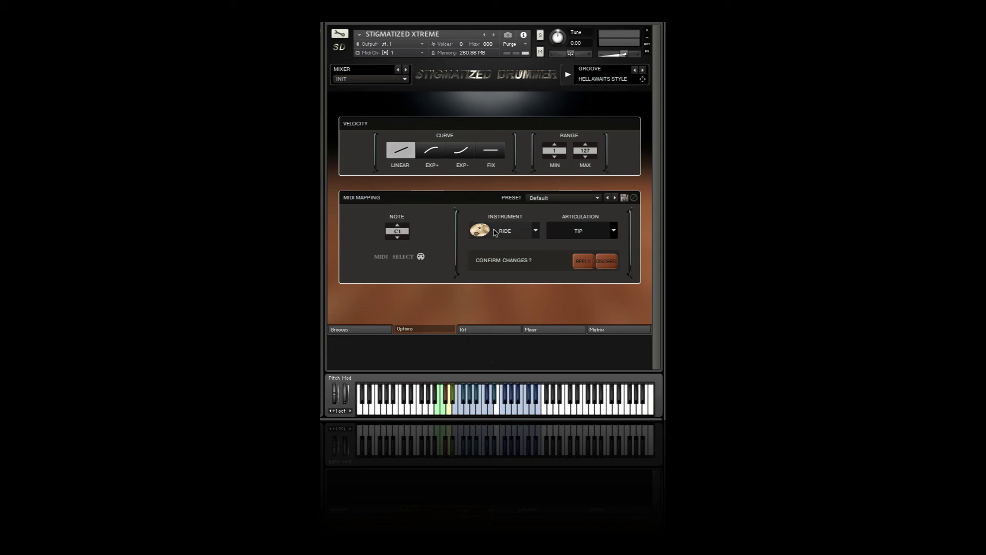
{"action": "left_click", "coordinate": [614, 230]}
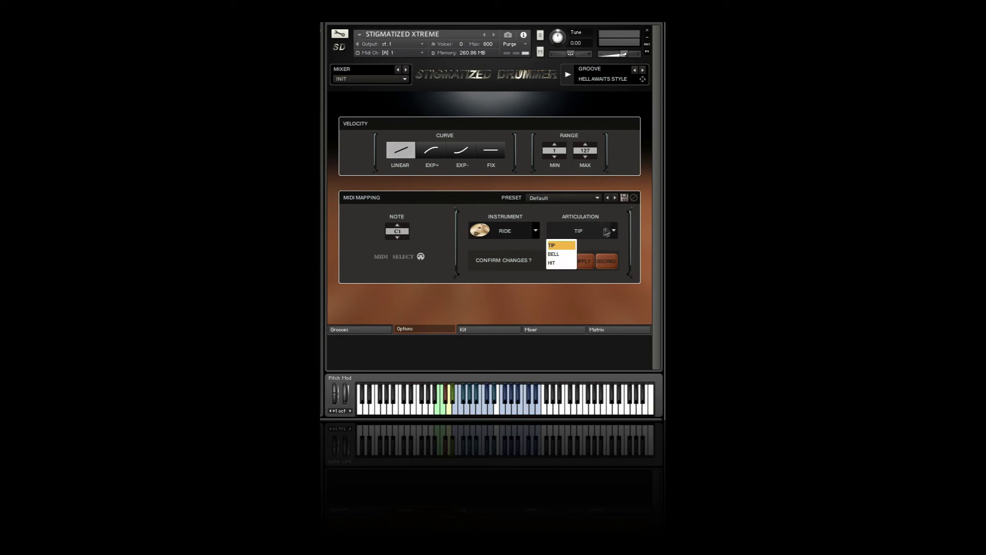
{"action": "left_click", "coordinate": [549, 209]}
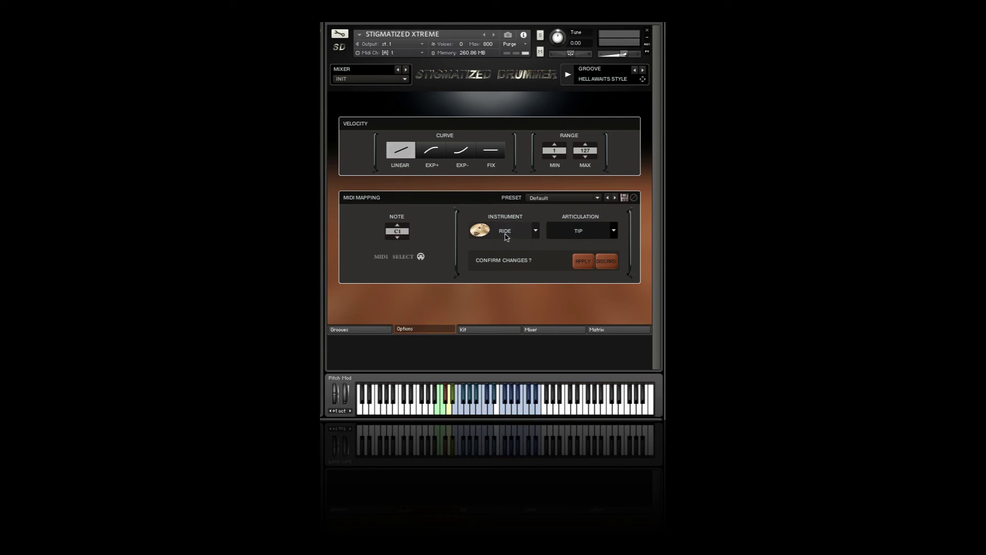
Step the MIDI mapping note away from C1 and back without applying the ride assignment
{"action": "left_click", "coordinate": [397, 225]}
{"action": "left_click", "coordinate": [398, 235]}
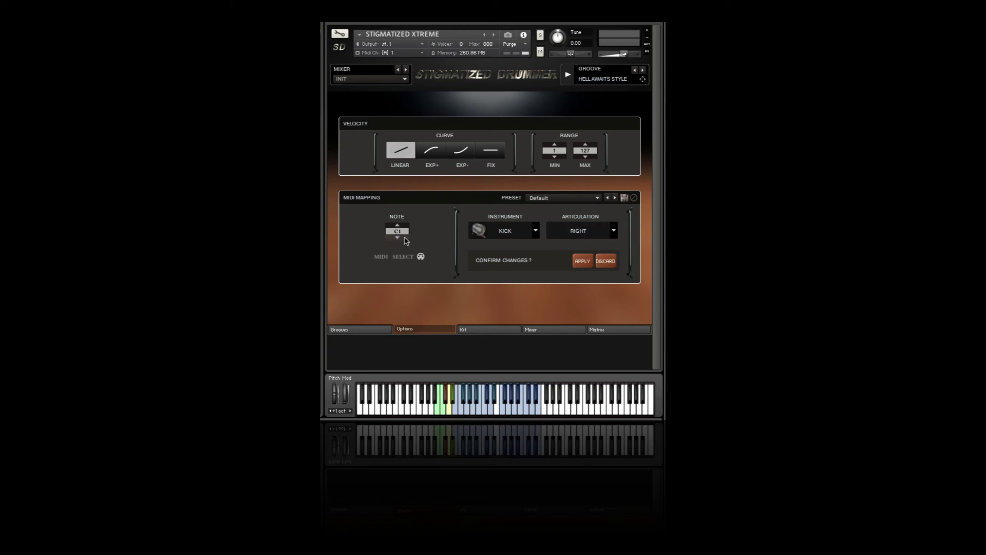
{"action": "left_click", "coordinate": [398, 237]}
{"action": "left_click", "coordinate": [396, 226]}
Assign the SNARE with the LEFT articulation to note C1, apply the change and play the note to test it
{"action": "left_click", "coordinate": [536, 232]}
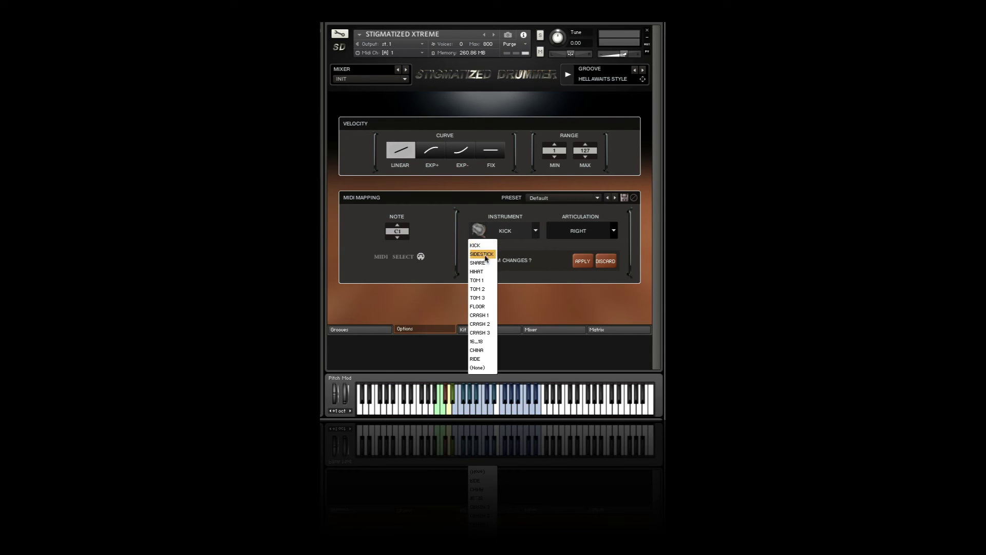
{"action": "left_click", "coordinate": [490, 262]}
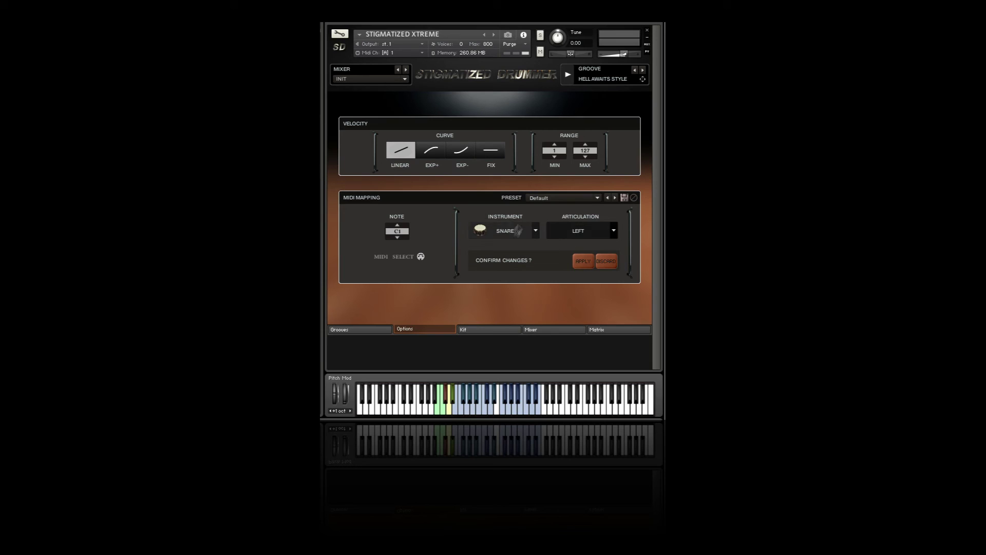
{"action": "left_click", "coordinate": [584, 262]}
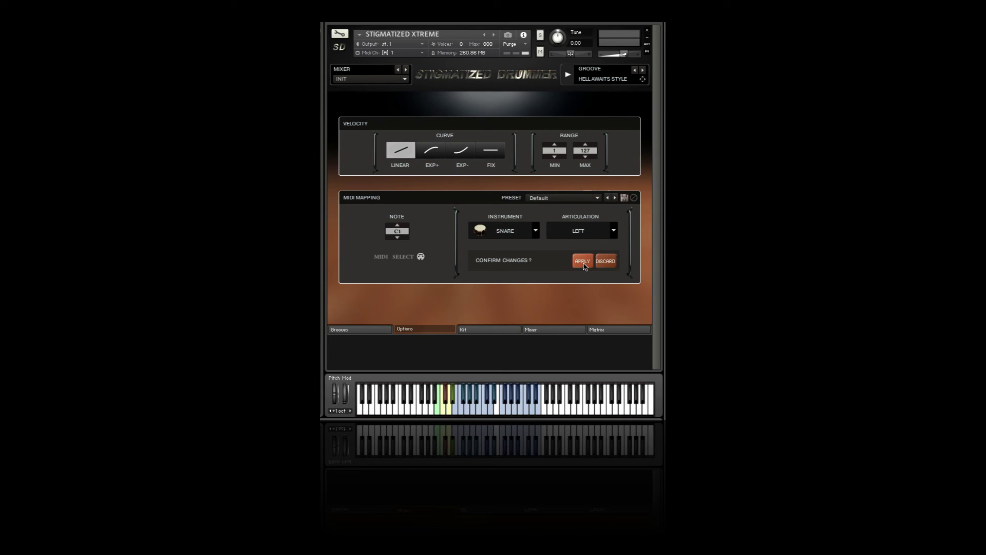
{"action": "left_click", "coordinate": [443, 411]}
Enable MIDI select, pick note D2 on the keyboard and assign the CRASH 1 instrument to it
{"action": "left_click", "coordinate": [404, 258]}
{"action": "left_click", "coordinate": [473, 412]}
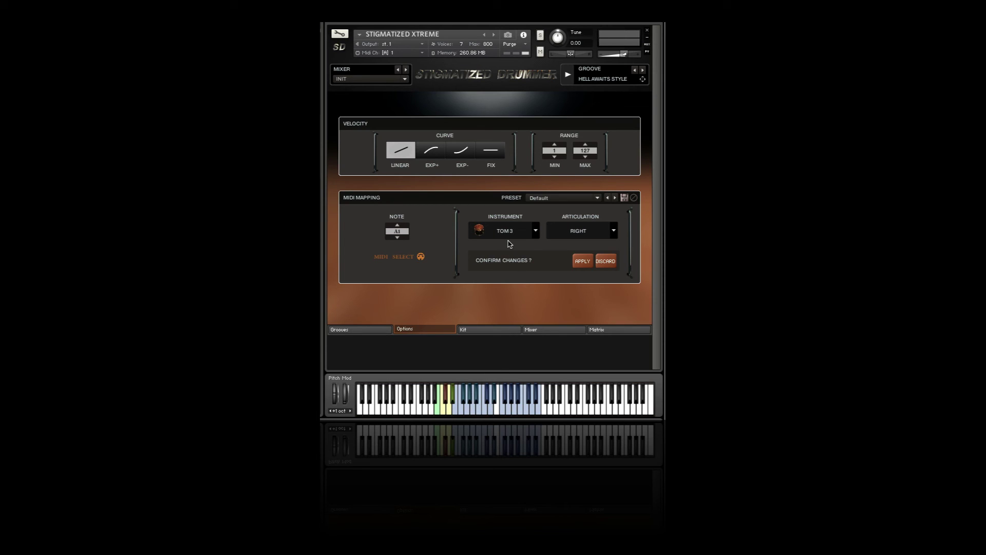
{"action": "left_click", "coordinate": [491, 411]}
{"action": "left_click", "coordinate": [536, 231]}
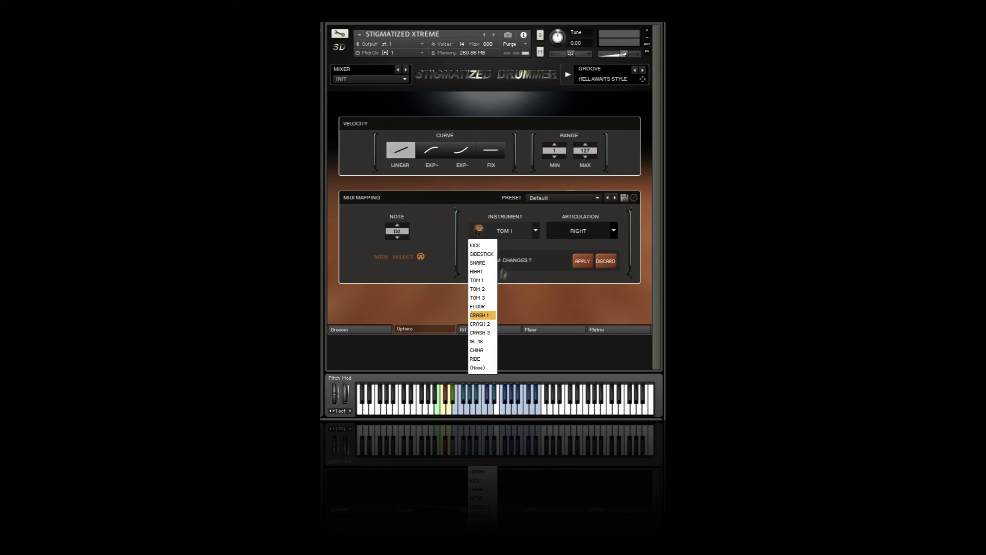
{"action": "left_click", "coordinate": [488, 316]}
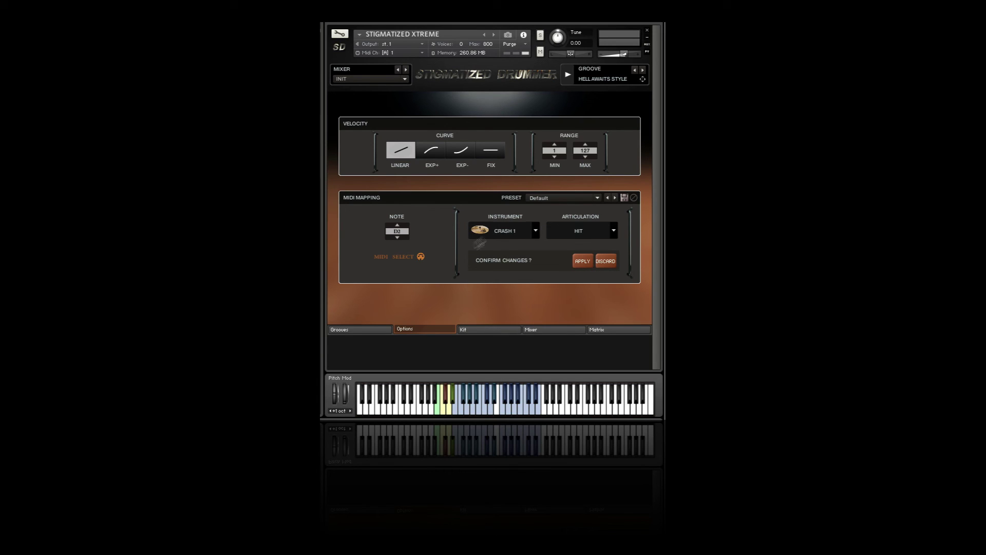
Select note C1 by playing it and assign the KICK with the RIGHT articulation to it
{"action": "left_click", "coordinate": [444, 413]}
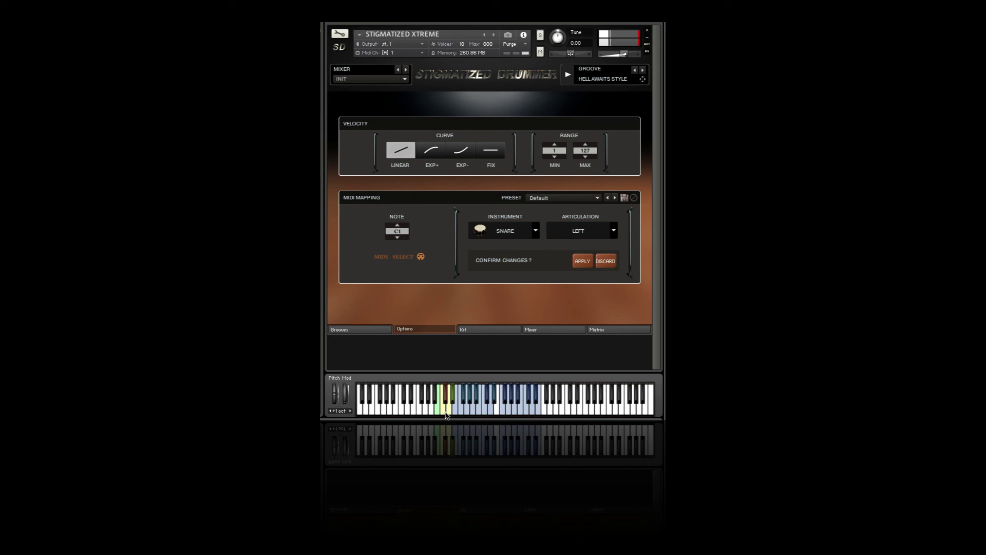
{"action": "left_click", "coordinate": [536, 232]}
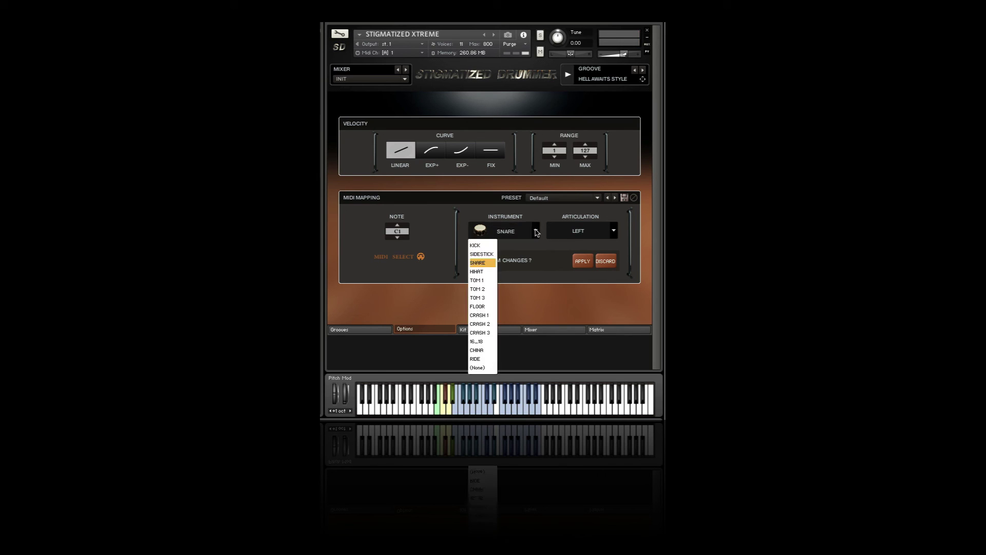
{"action": "left_click", "coordinate": [480, 246]}
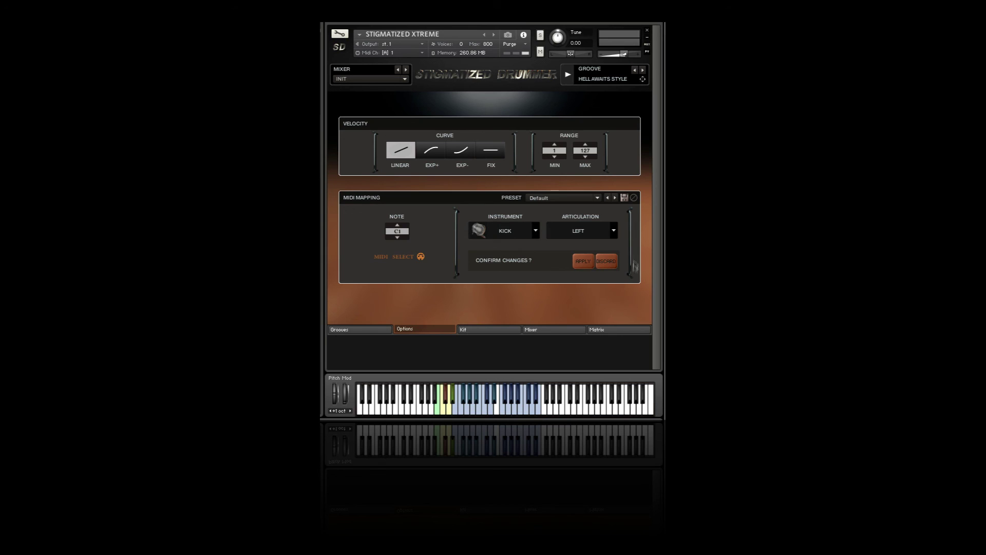
{"action": "left_click", "coordinate": [613, 231]}
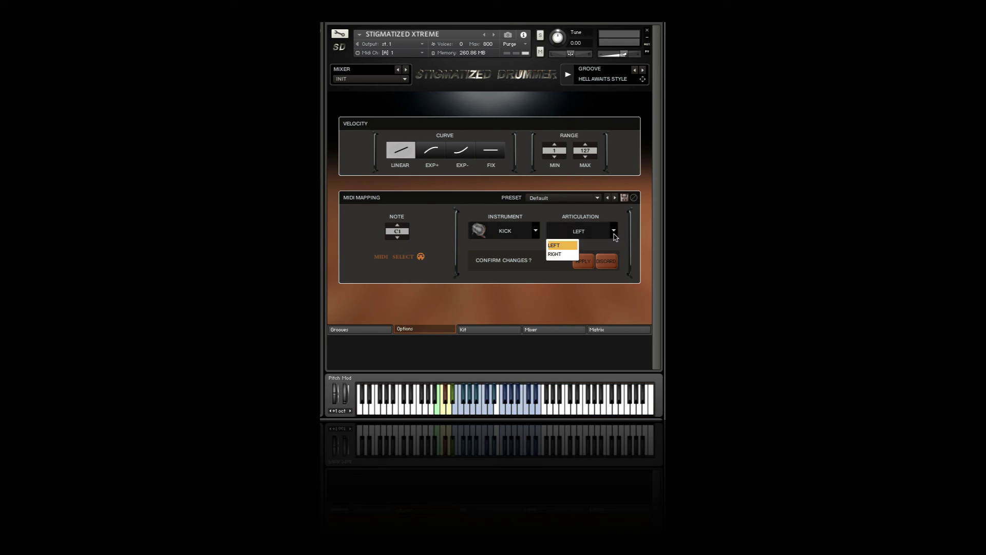
{"action": "left_click", "coordinate": [565, 259]}
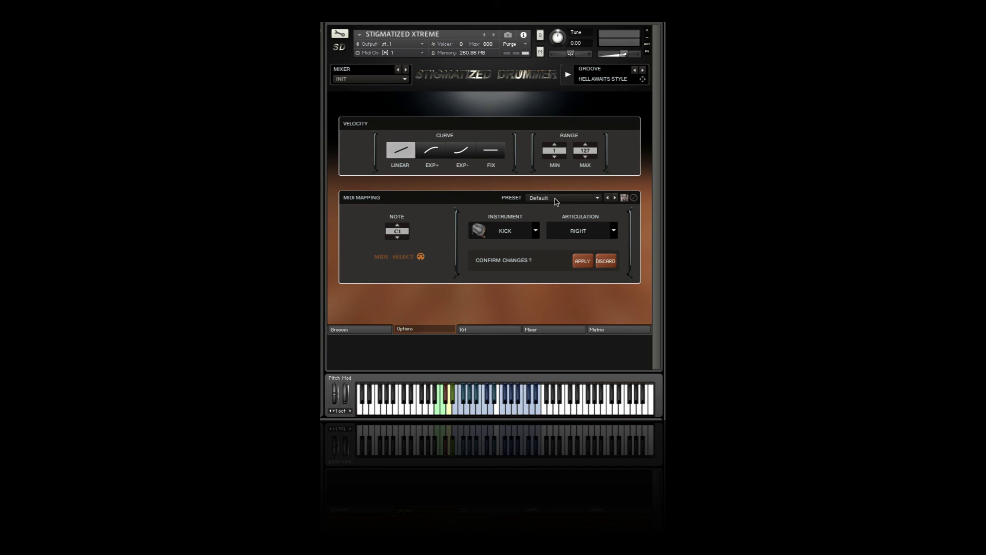
Save the MIDI mapping as a user preset named OOOO and open the preset list to check it
{"action": "double_click", "coordinate": [529, 201]}
{"action": "type", "text": "OOOO"}
{"action": "left_click", "coordinate": [597, 198]}
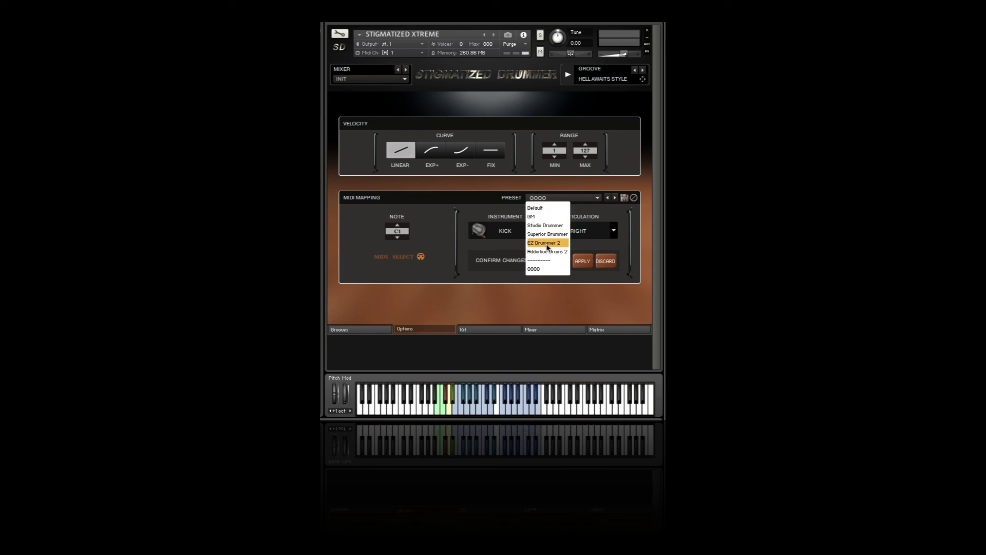
Load the OOOO, Default and Superior Drummer MIDI mapping presets in turn to compare user and factory presets
{"action": "left_click", "coordinate": [541, 272]}
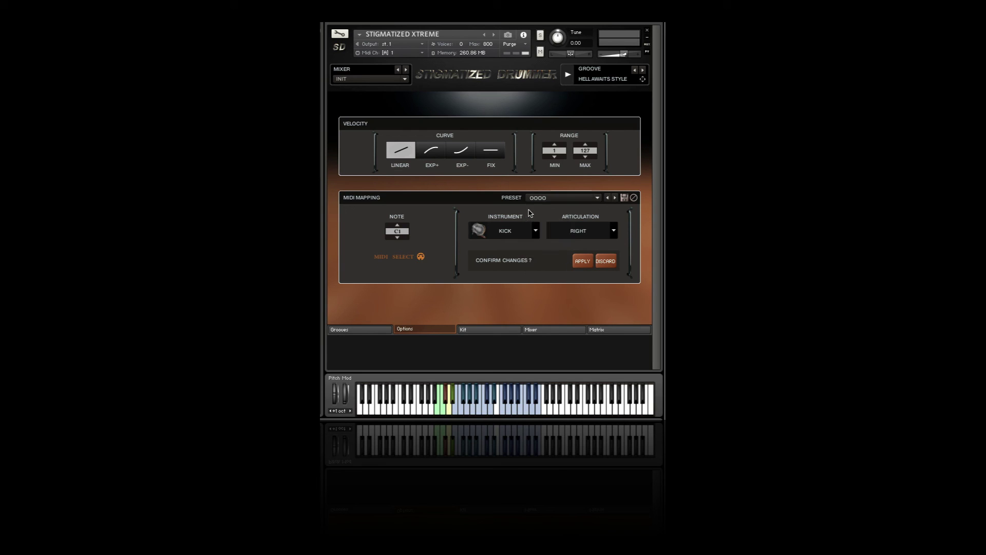
{"action": "left_click", "coordinate": [634, 198]}
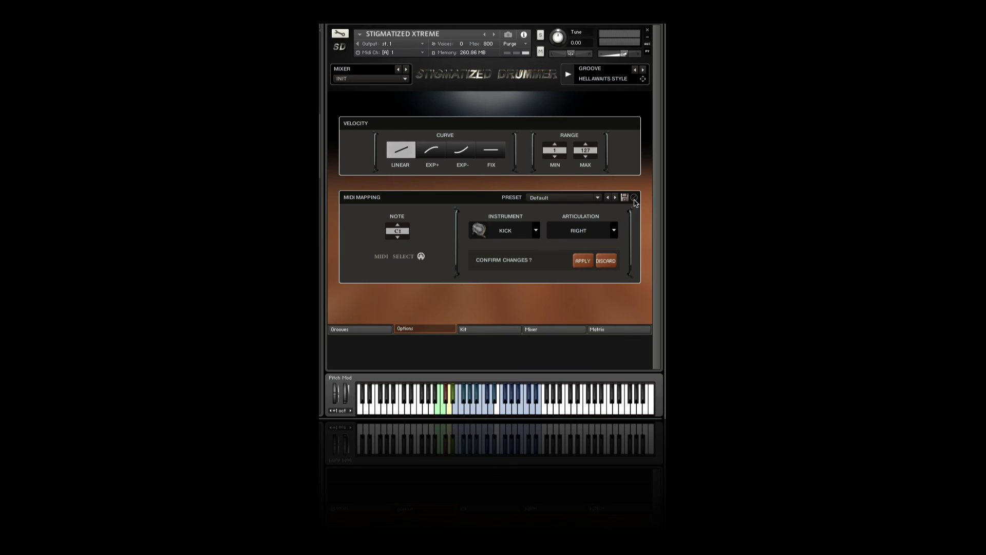
{"action": "left_click", "coordinate": [595, 200]}
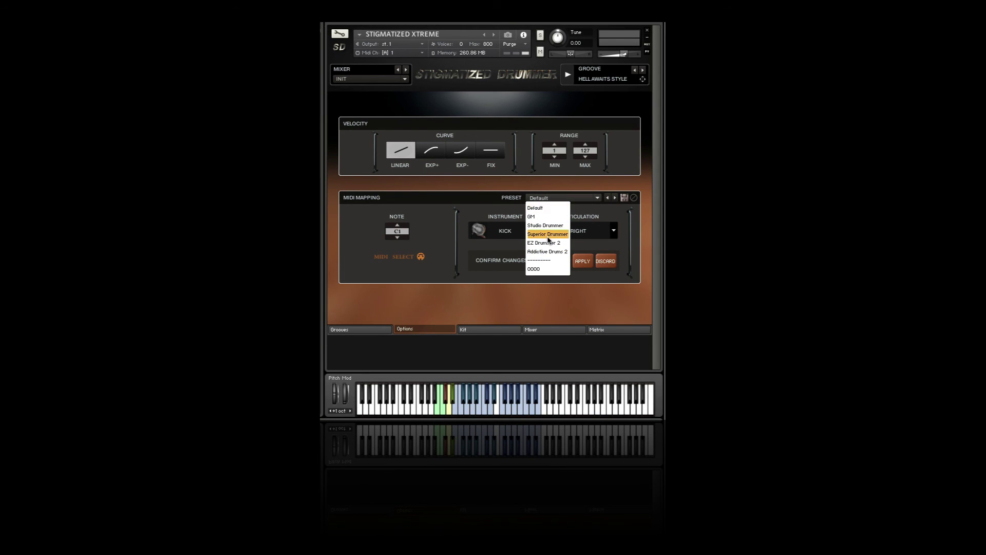
{"action": "left_click", "coordinate": [620, 217]}
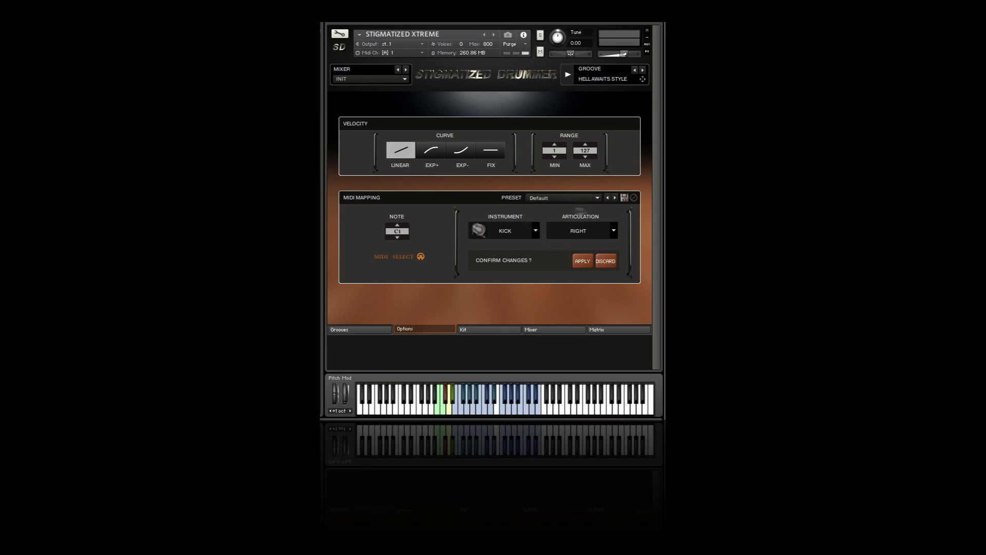
{"action": "left_click", "coordinate": [563, 198]}
{"action": "left_click", "coordinate": [541, 209]}
{"action": "left_click", "coordinate": [575, 198]}
{"action": "left_click", "coordinate": [550, 234]}
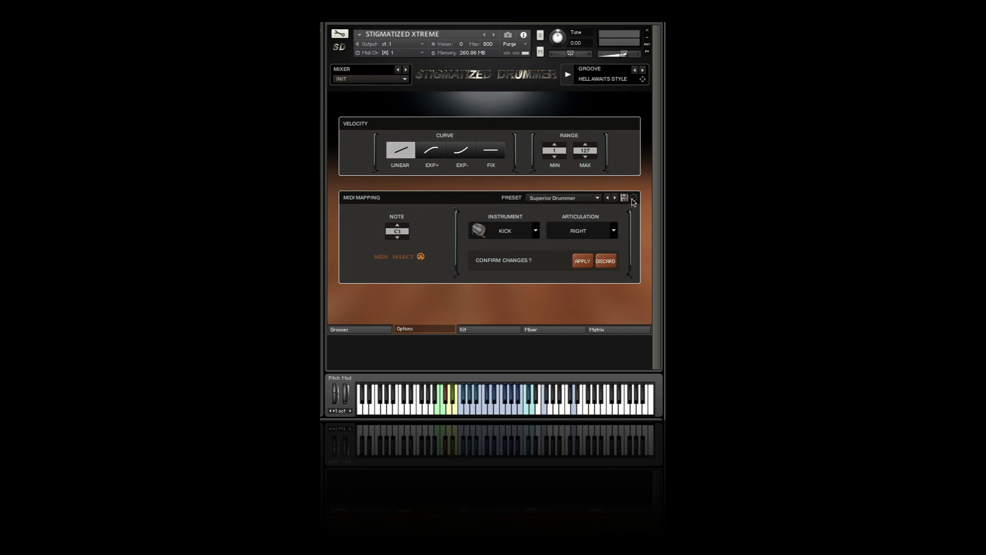
Delete the OOOO user preset from the MIDI mapping presets and load the Default mapping
{"action": "left_click", "coordinate": [597, 198]}
{"action": "left_click", "coordinate": [547, 269]}
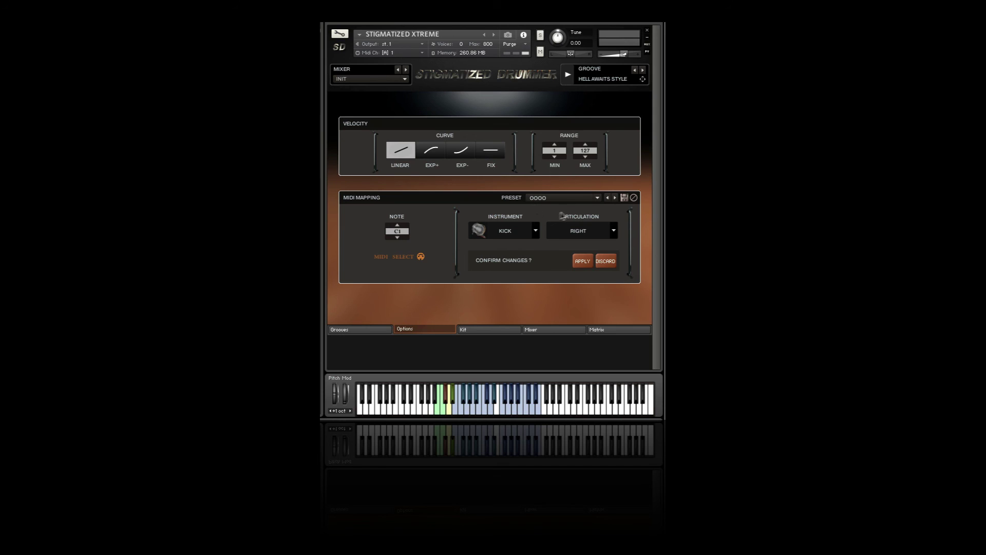
{"action": "left_click", "coordinate": [634, 199]}
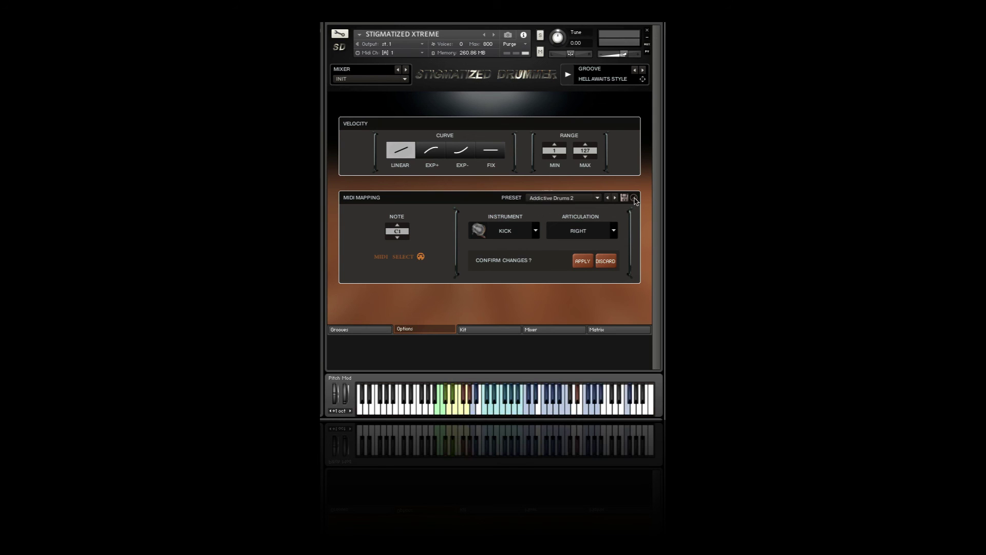
{"action": "left_click", "coordinate": [598, 198]}
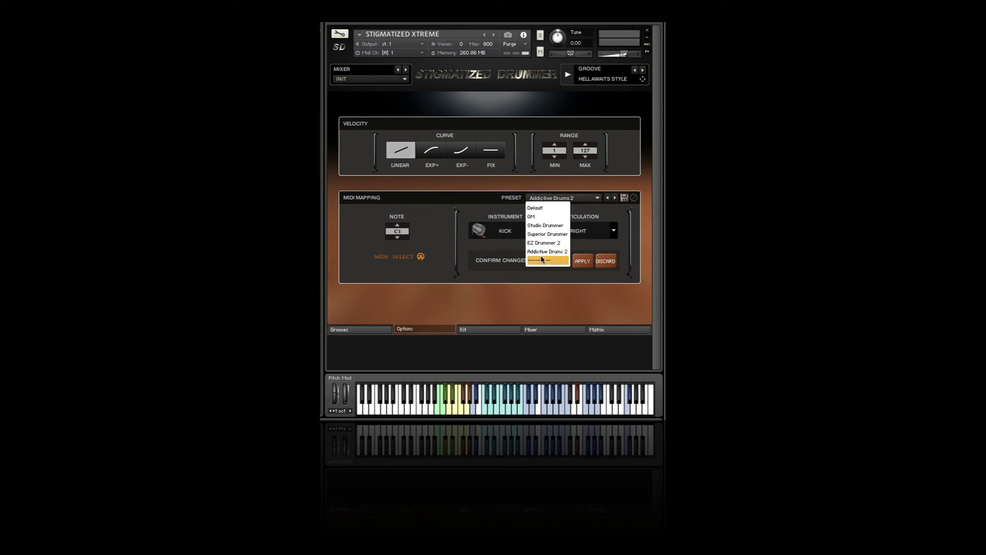
{"action": "left_click", "coordinate": [543, 208]}
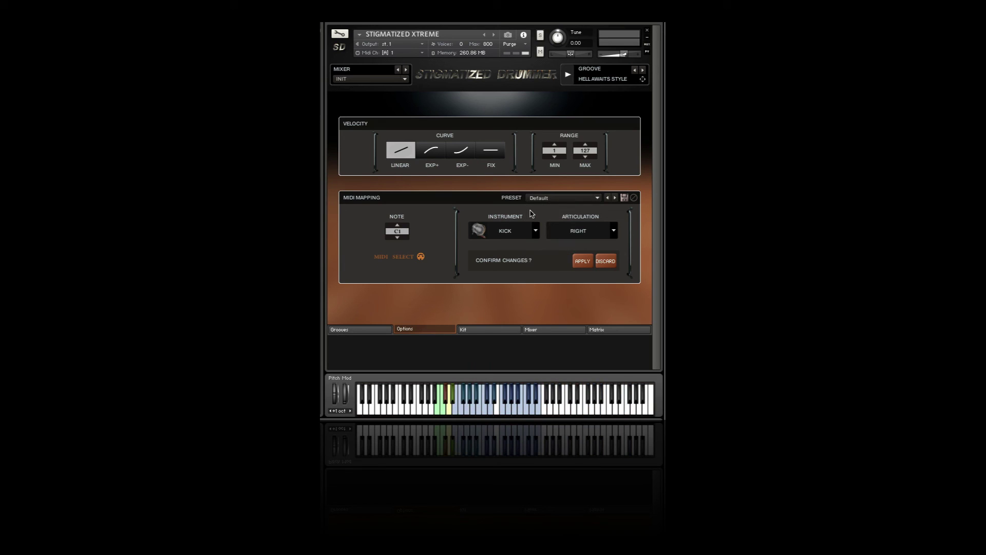